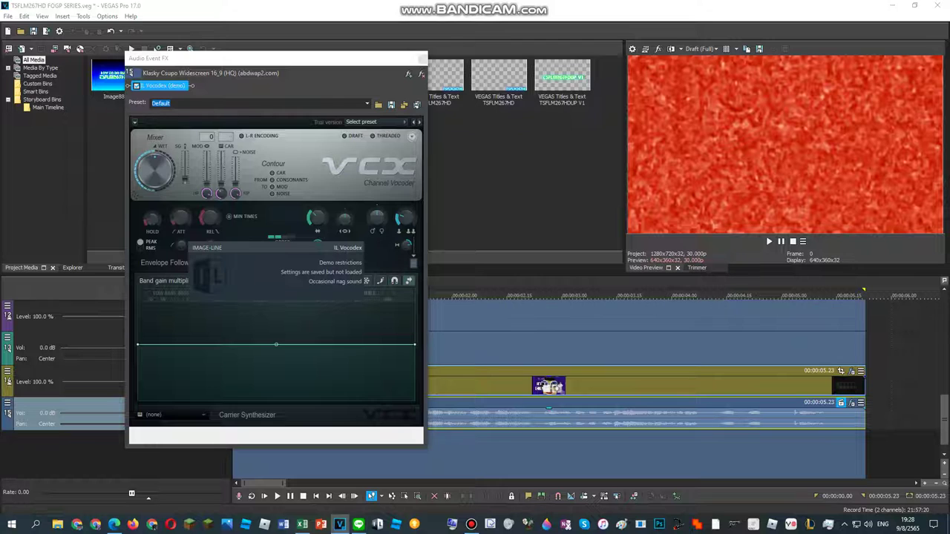
Load the Chord preset in the Vocodex effect and set its carrier synthesizer to Supersaw.
click(361, 121)
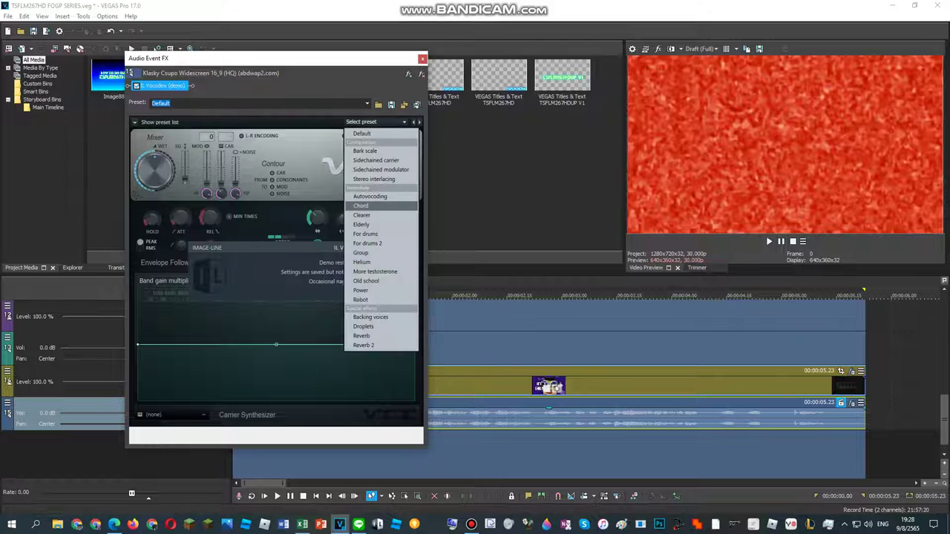
click(360, 206)
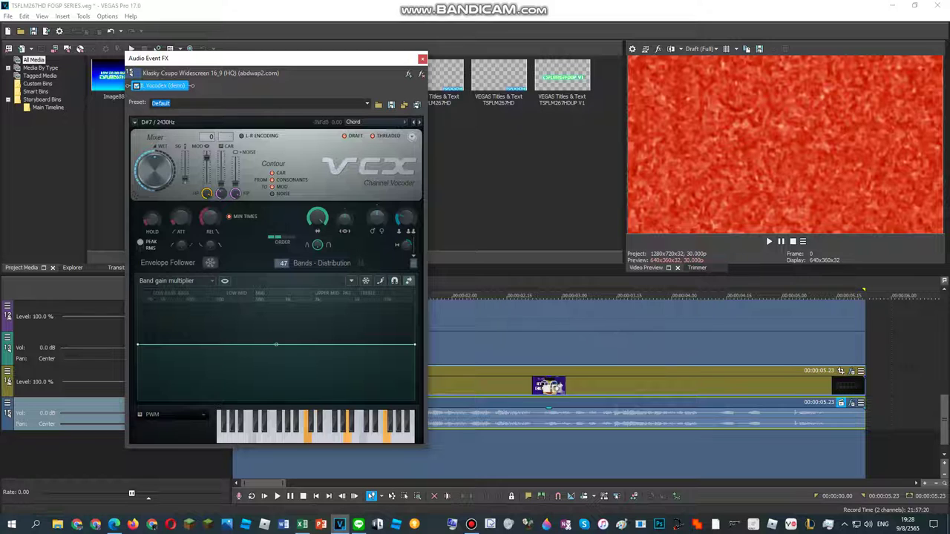
click(175, 415)
click(283, 444)
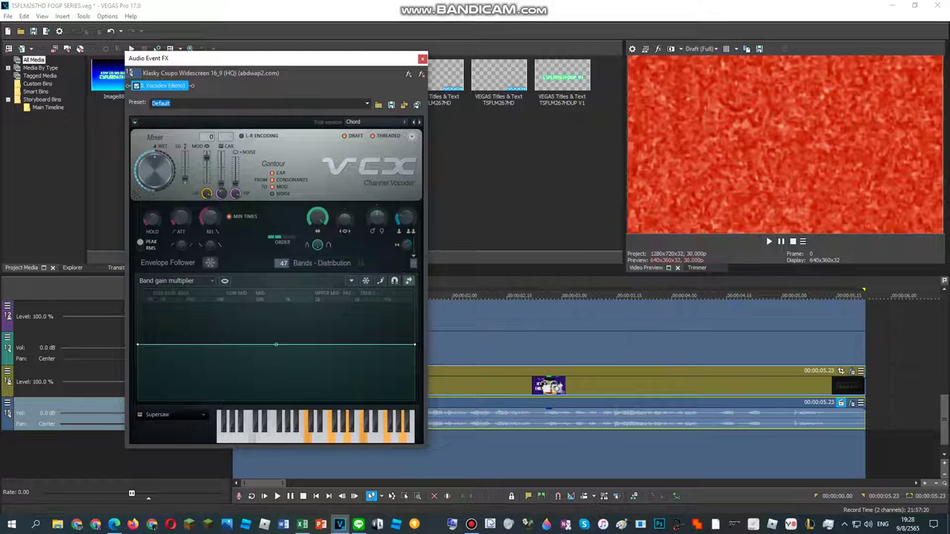
Play the timeline from the start to preview the vocoder effect on the Klasky Csupo audio.
click(503, 347)
double_click(495, 348)
key(space)
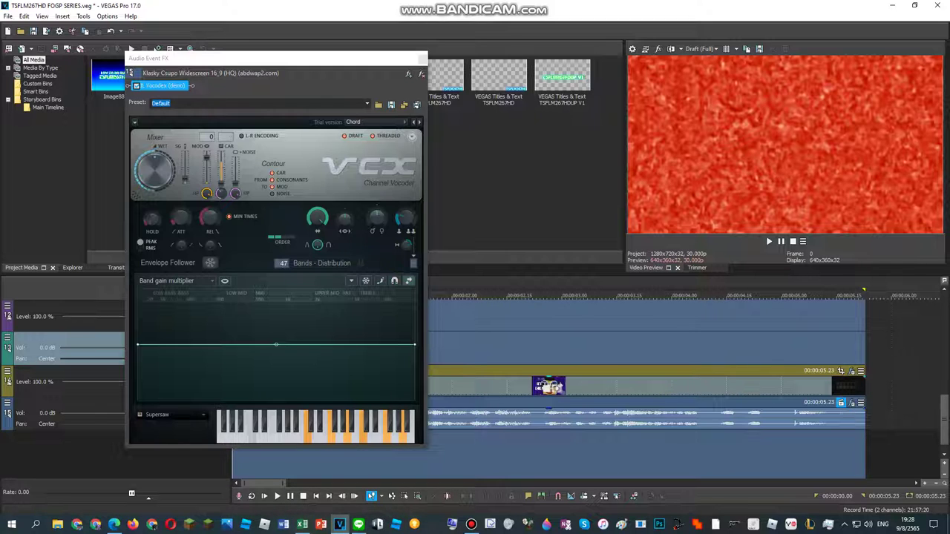
key(space)
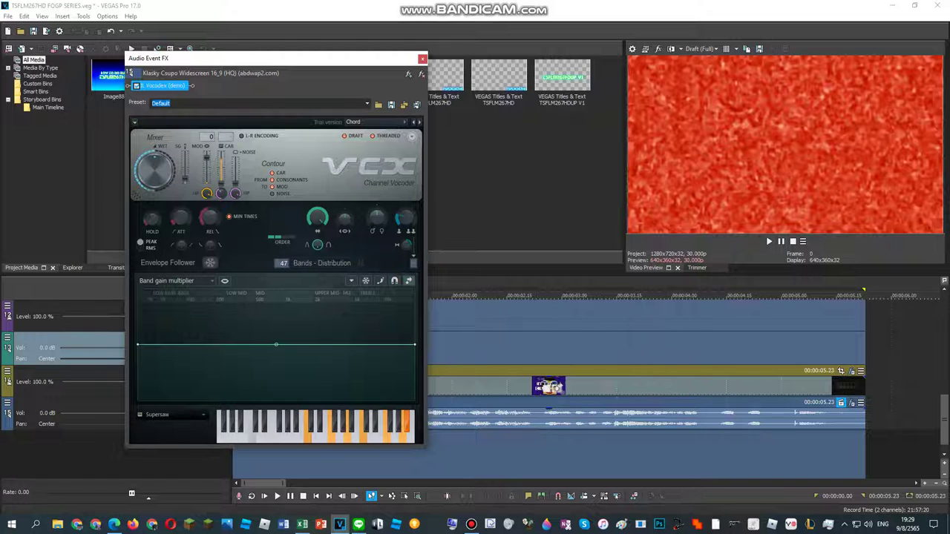
key(space)
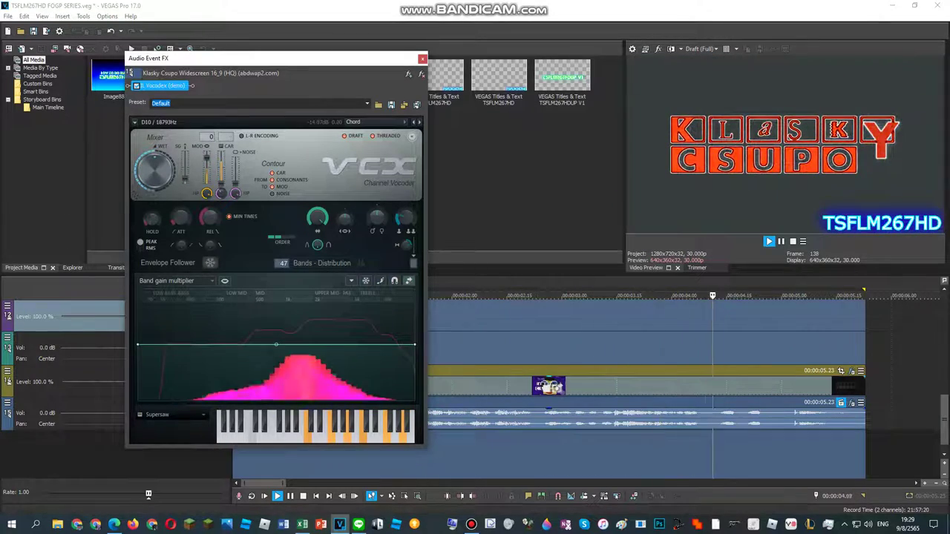
key(space)
key(space)
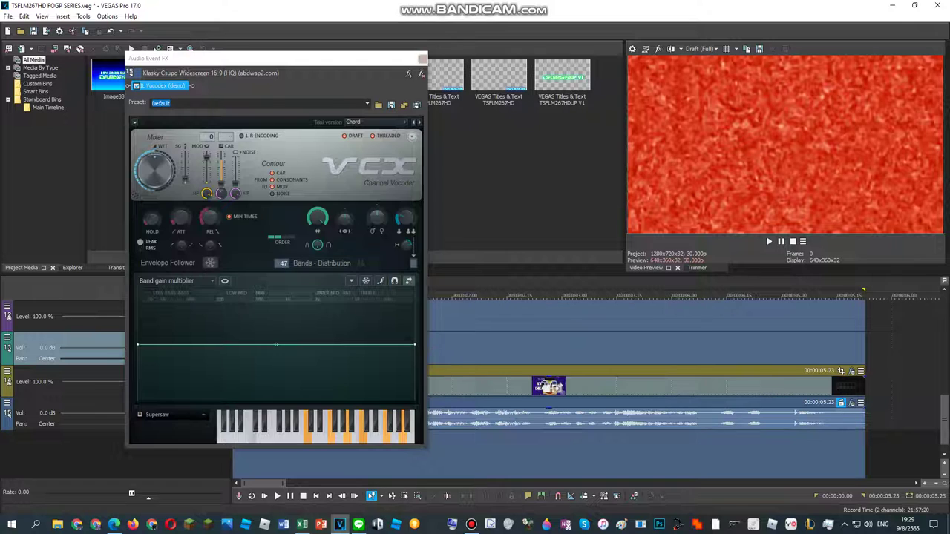
Close the Audio Event FX window and bring up the media generators list.
click(422, 59)
click(169, 268)
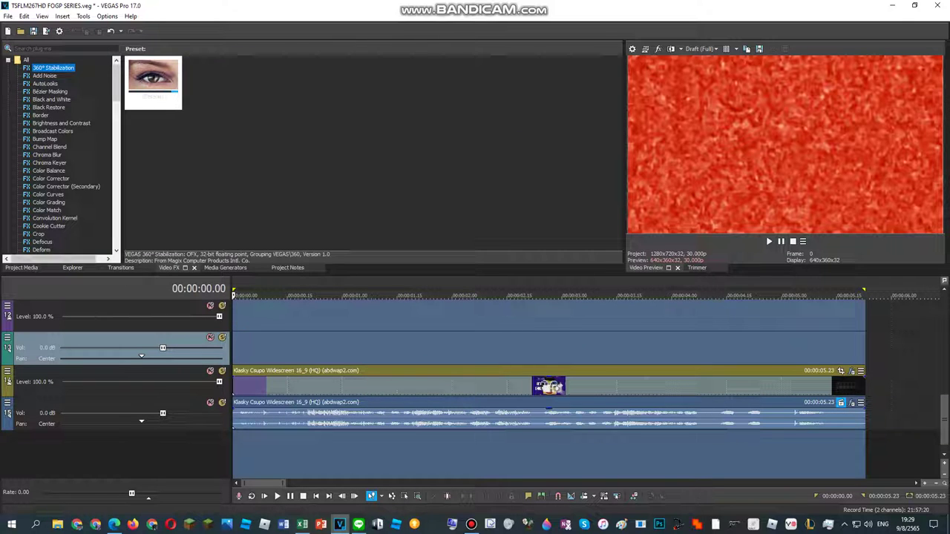
key(alt+9)
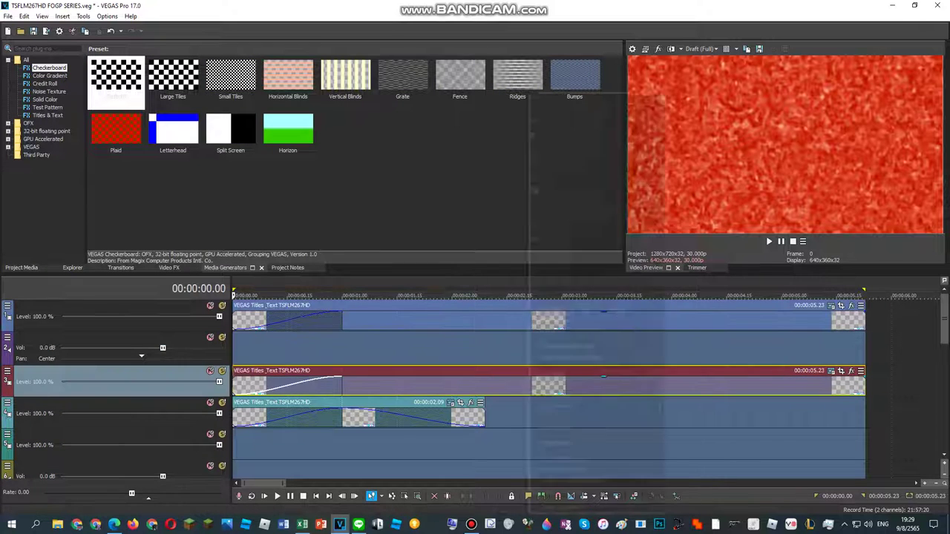
Copy the TSFLM267HD title event from track 3 and paste it at the project start on the empty track 5.
right_click(529, 382)
click(548, 190)
right_click(425, 444)
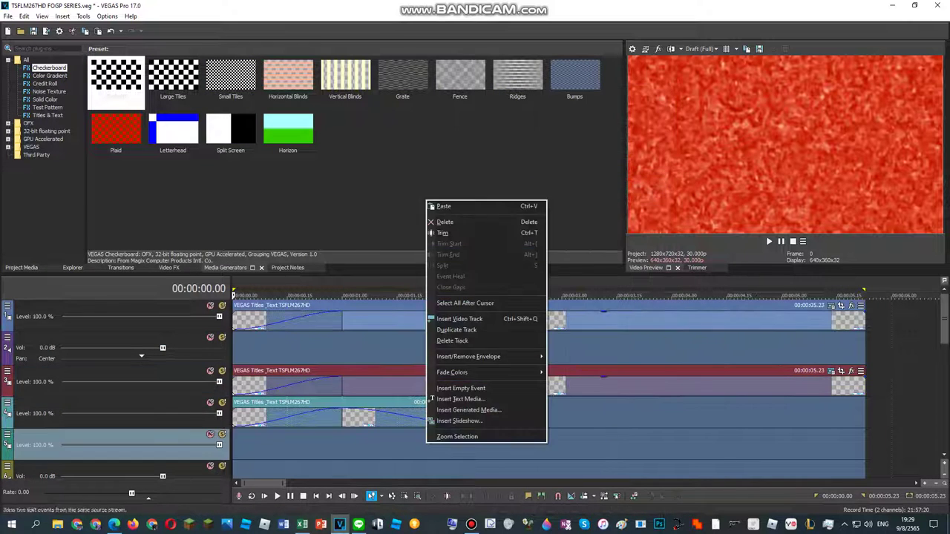
click(443, 206)
right_click(430, 442)
click(452, 199)
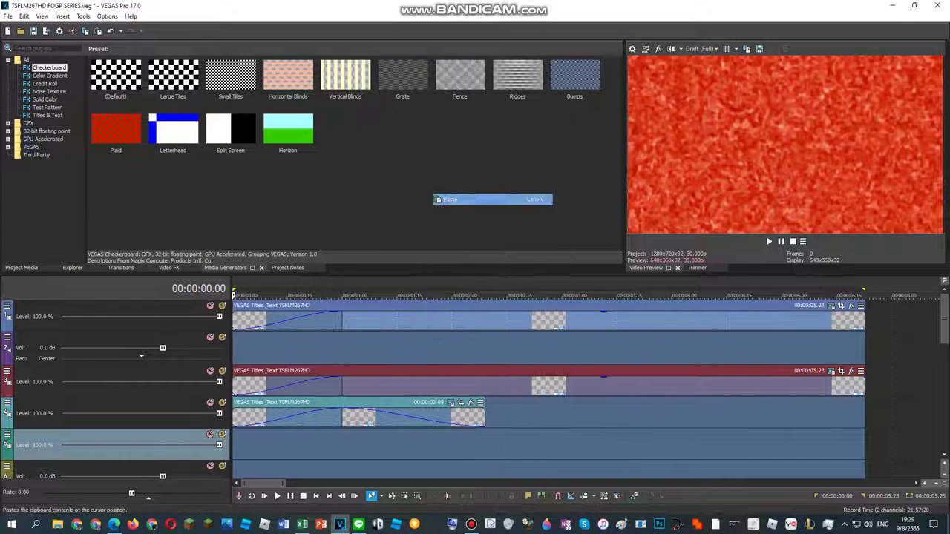
click(543, 219)
Open the generated media of the title on track 5 and replace its text with "SINGAPORE INDEPENDENCE DAY".
click(375, 447)
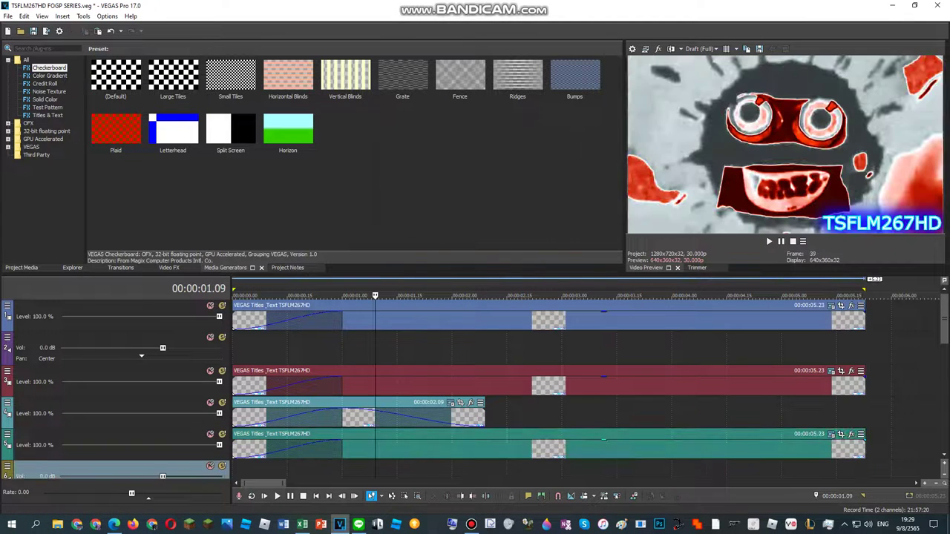
right_click(392, 449)
click(431, 121)
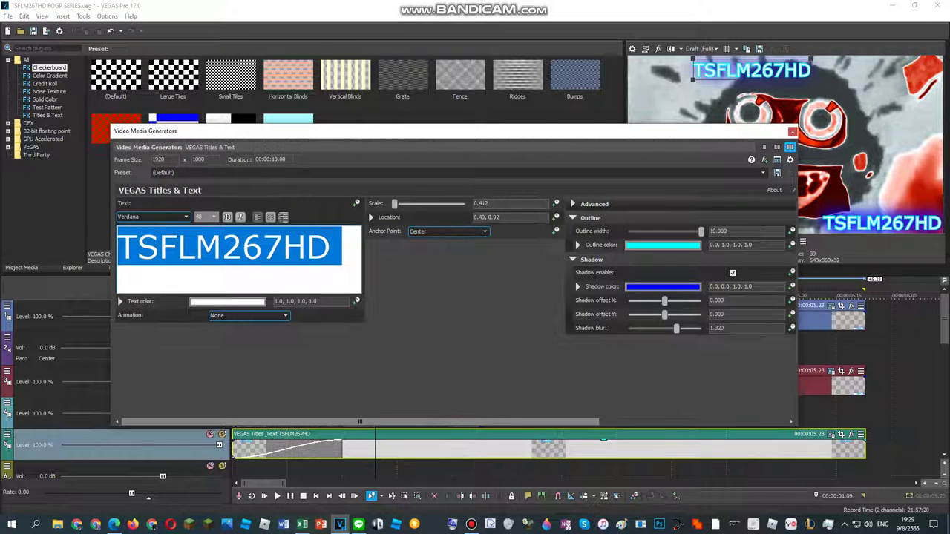
text(Sin)
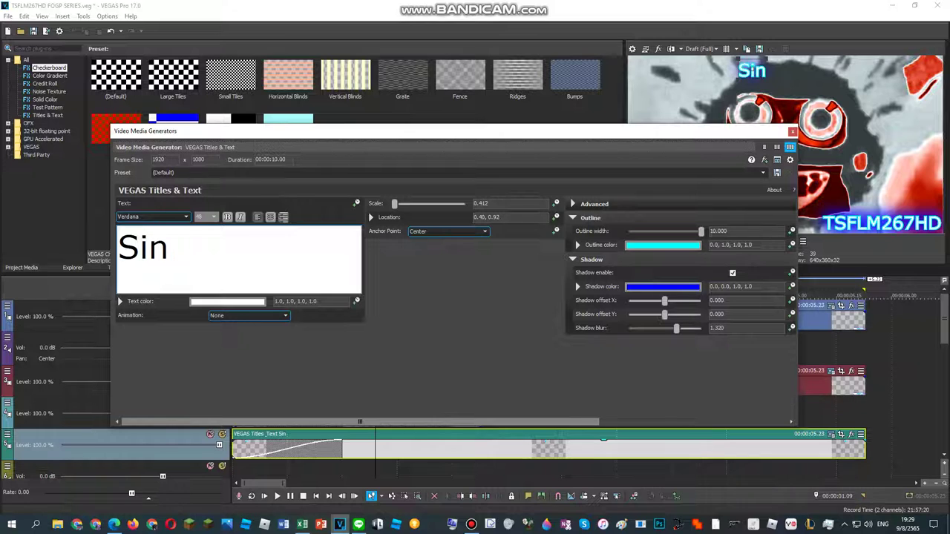
text(\)
key(BackSpace)
key(BackSpace)
key(BackSpace)
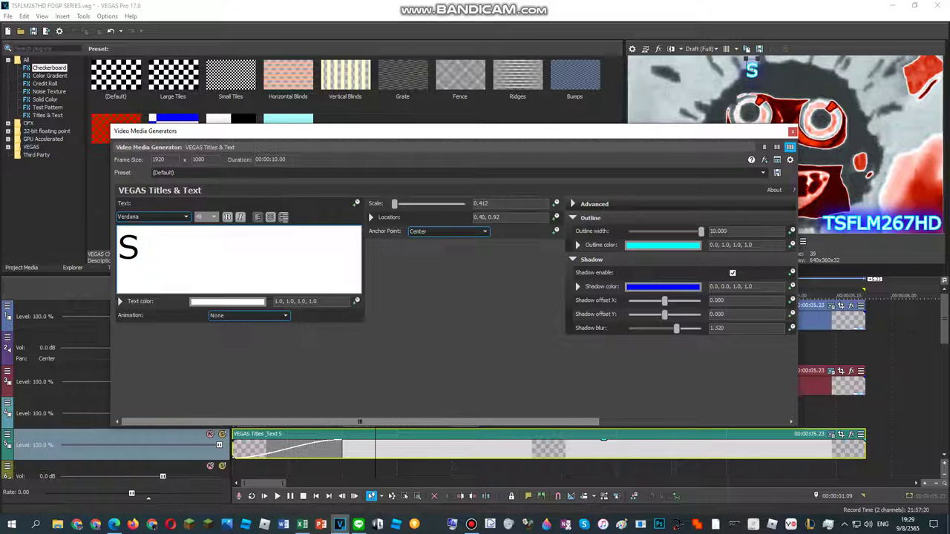
text(INGAPA)
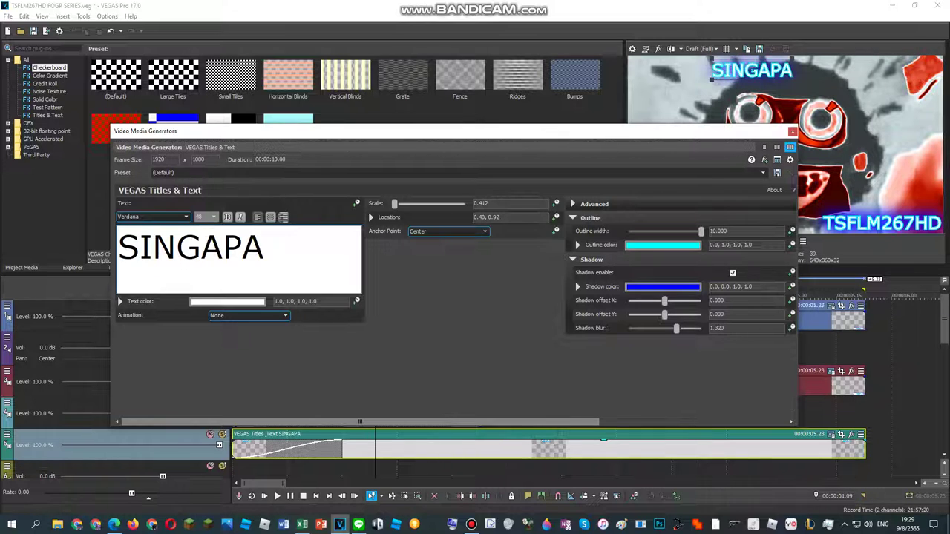
key(BackSpace)
text(ORE)
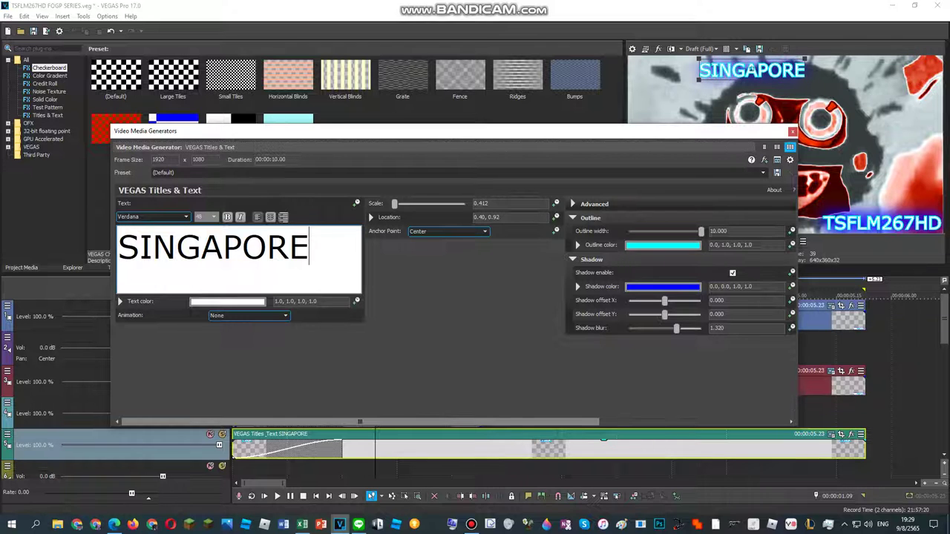
text( INDEP)
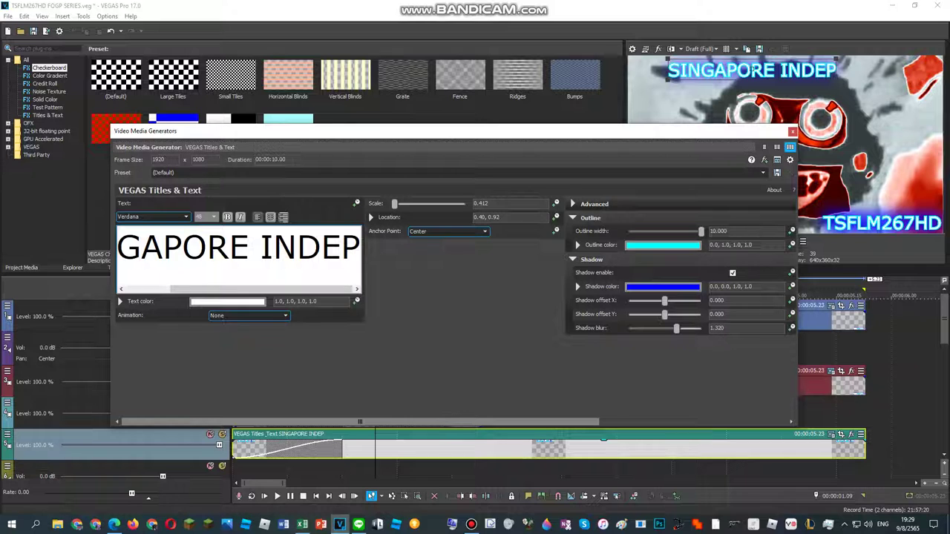
text(ENDE)
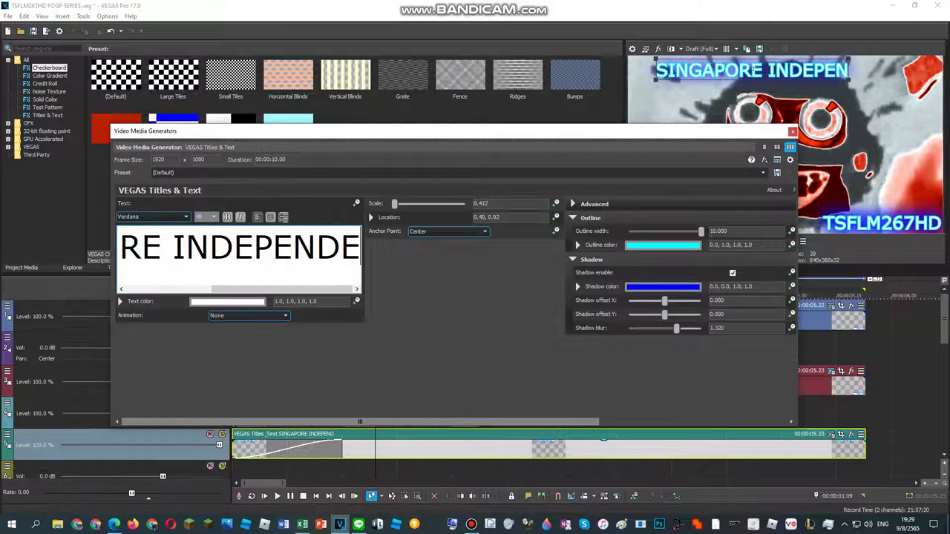
text(NCE)
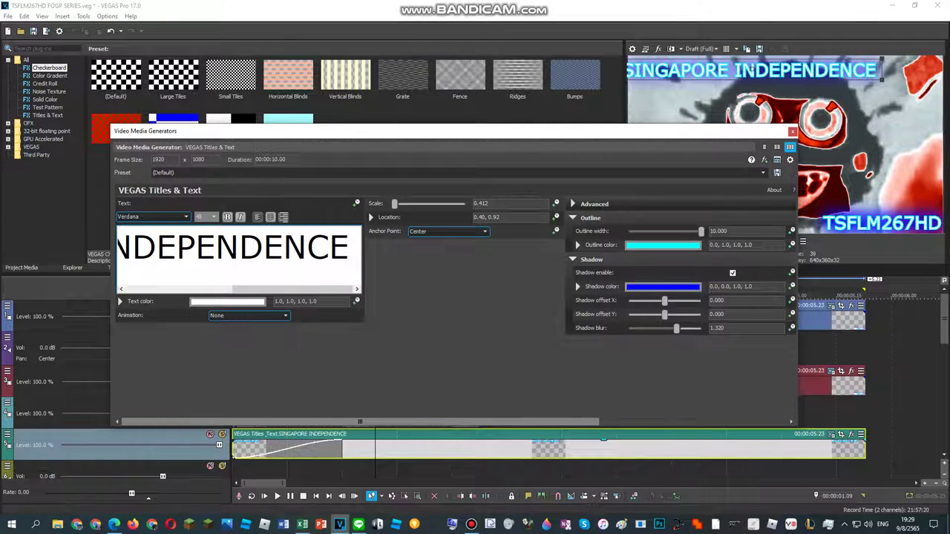
text( DAY)
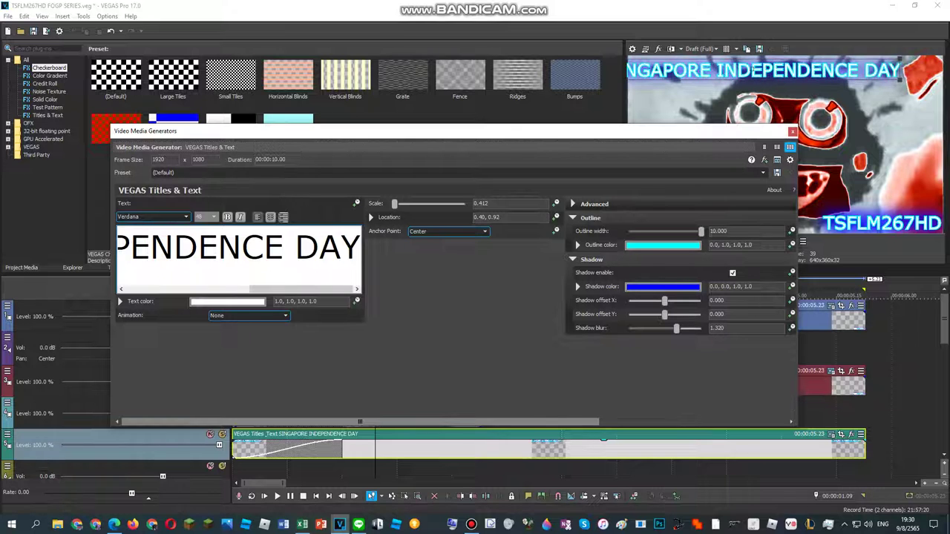
Shrink the title to scale 0.165, move it to location 0.39, 0.95, and append " 2022 SPECIAL TO TSFLM267HD" to its text.
drag(813, 74, 813, 73)
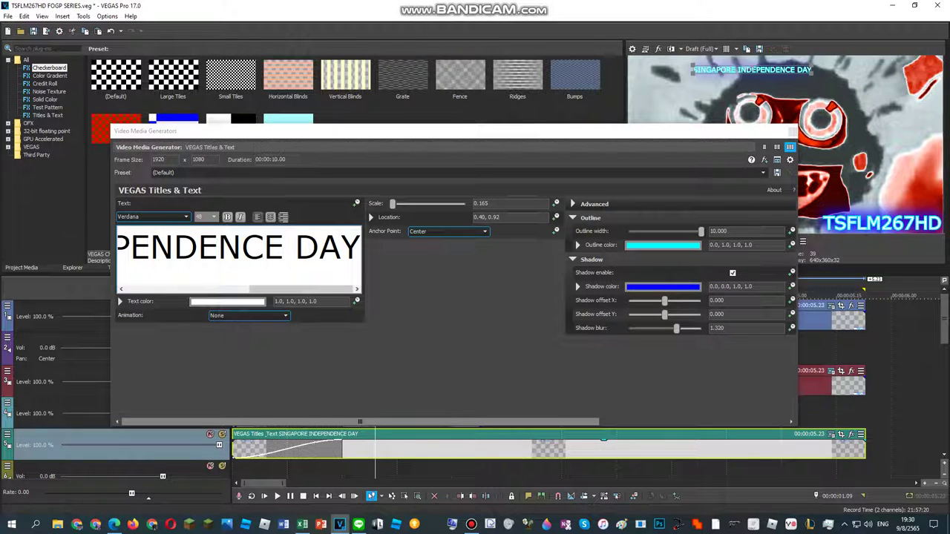
text(2)
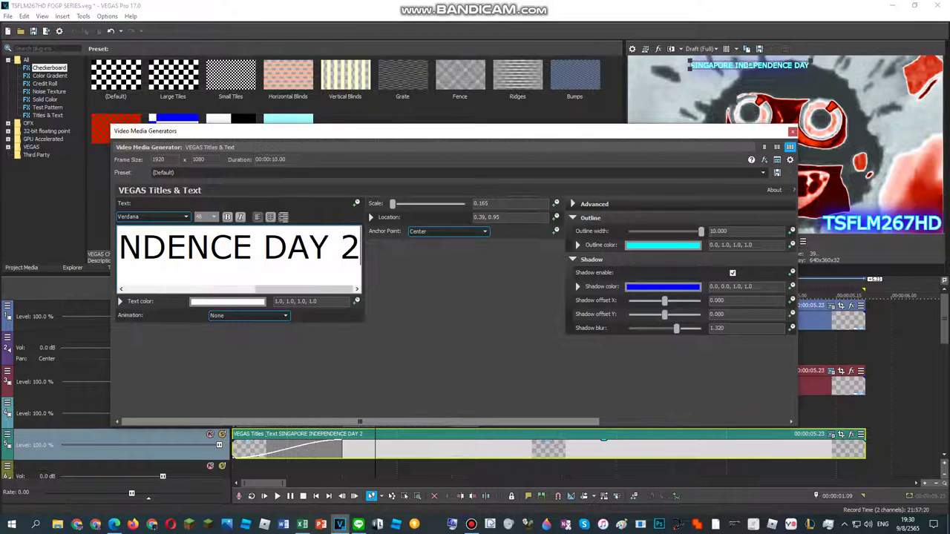
text(022 SPEC)
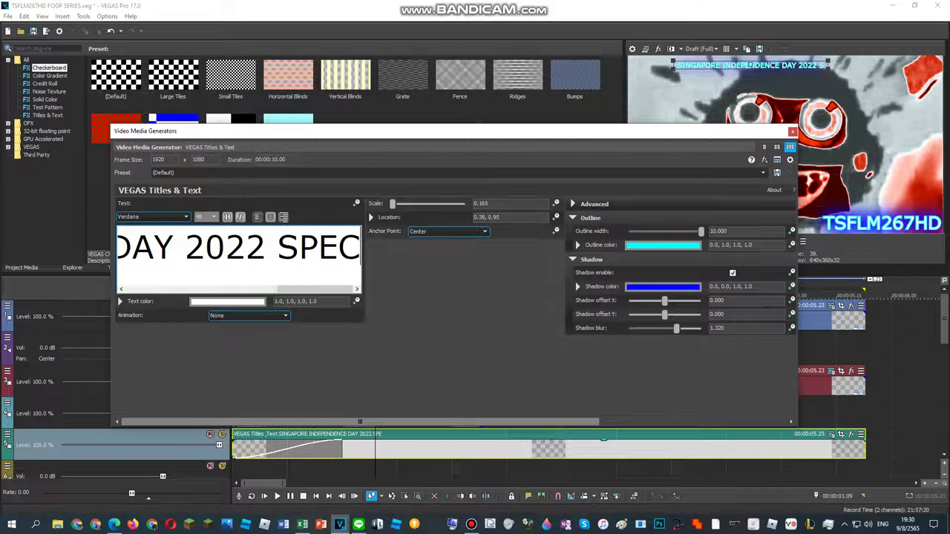
text(IAL TO TS)
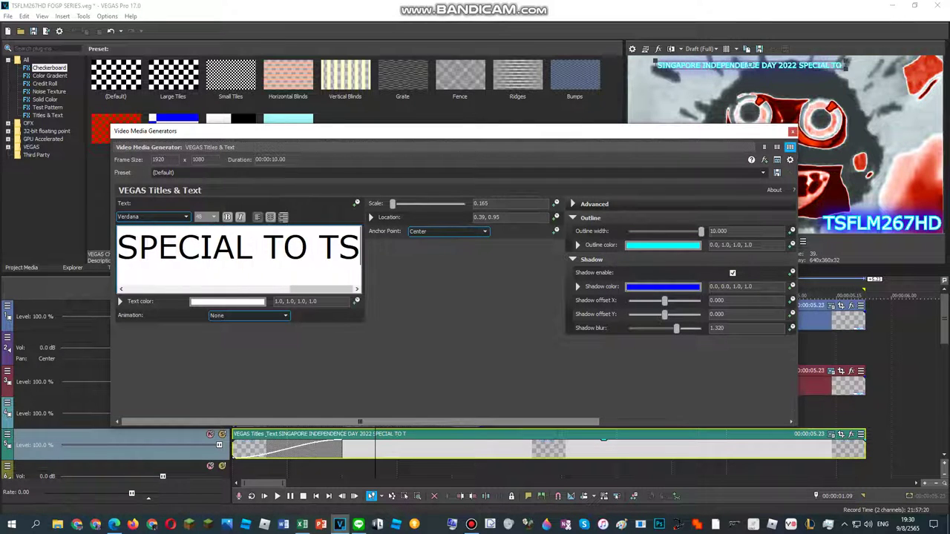
text(FLM267HD)
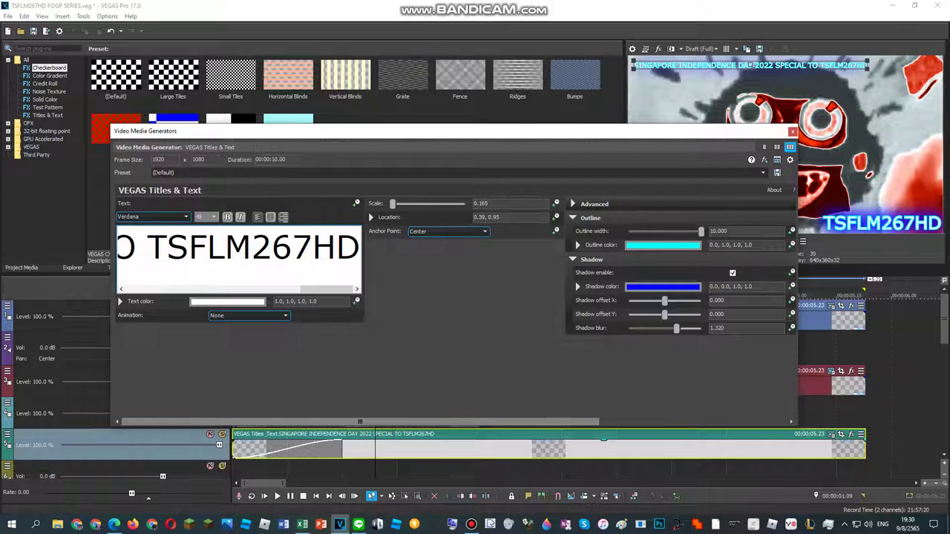
Enlarge the title to scale 0.208 and move it to location 0.48, 0.97 along the frame's upper edge.
drag(867, 70, 896, 71)
drag(748, 66, 774, 62)
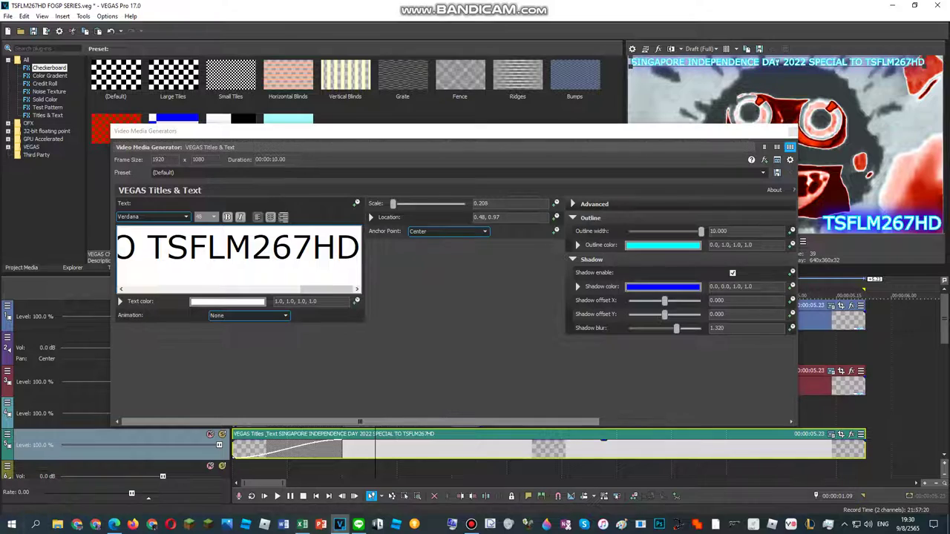
click(113, 524)
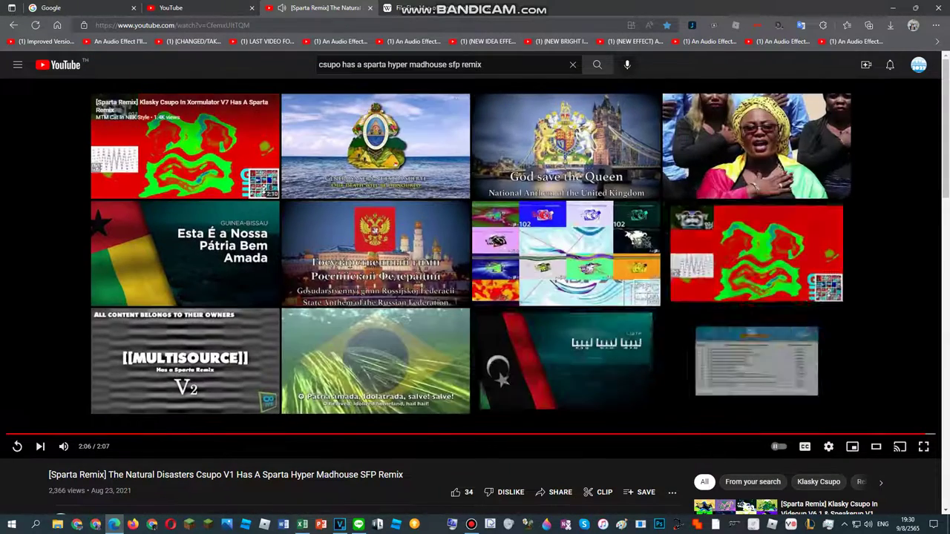
click(185, 146)
click(340, 524)
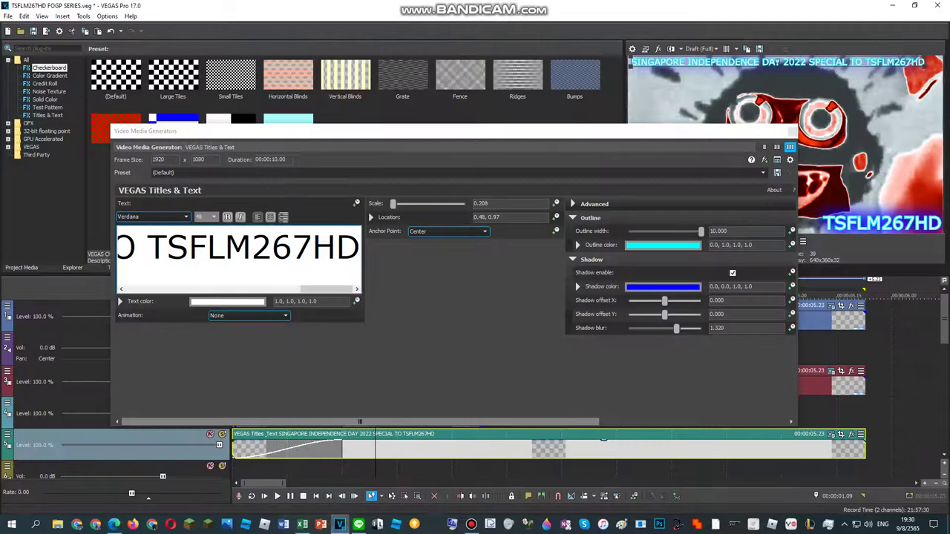
click(227, 301)
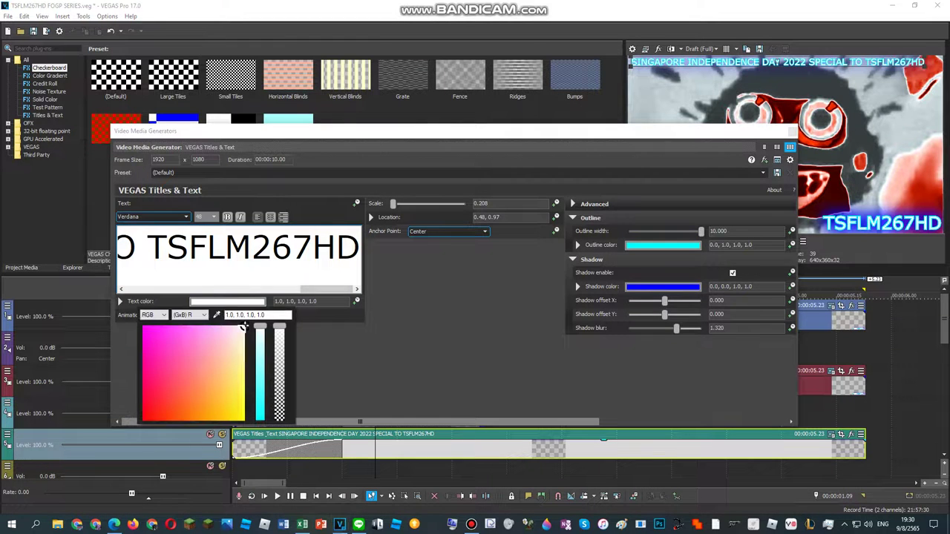
click(145, 418)
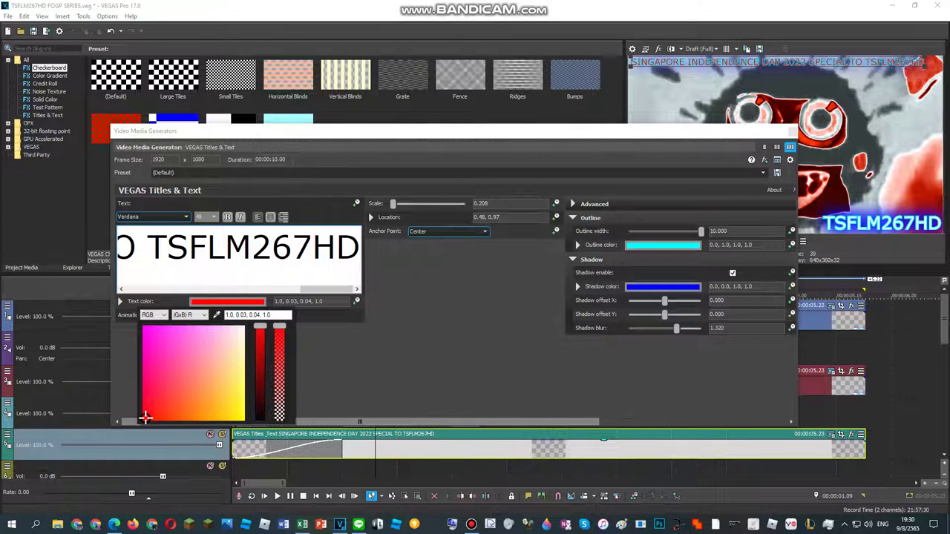
click(244, 328)
Change the title's shadow color to red (1.0, 0.0, 0.02, 1.0).
click(663, 286)
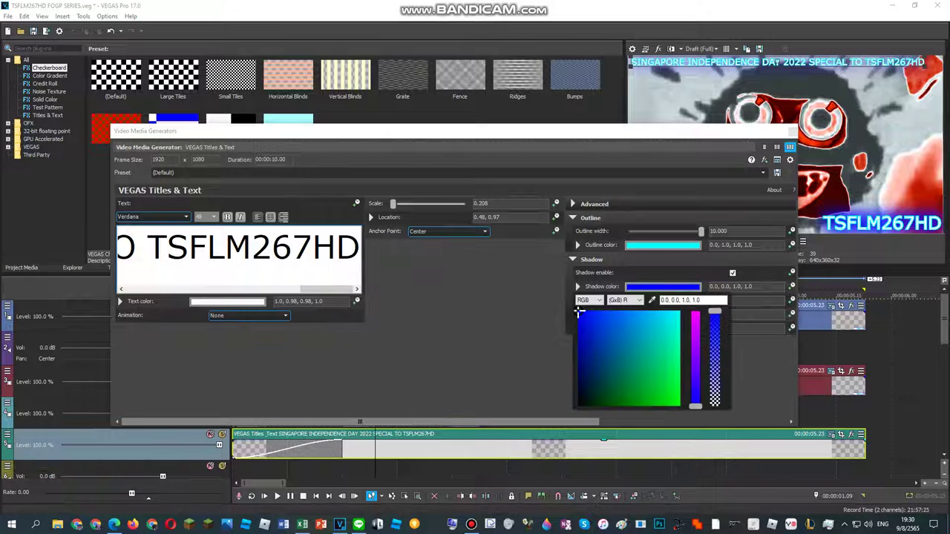
click(695, 312)
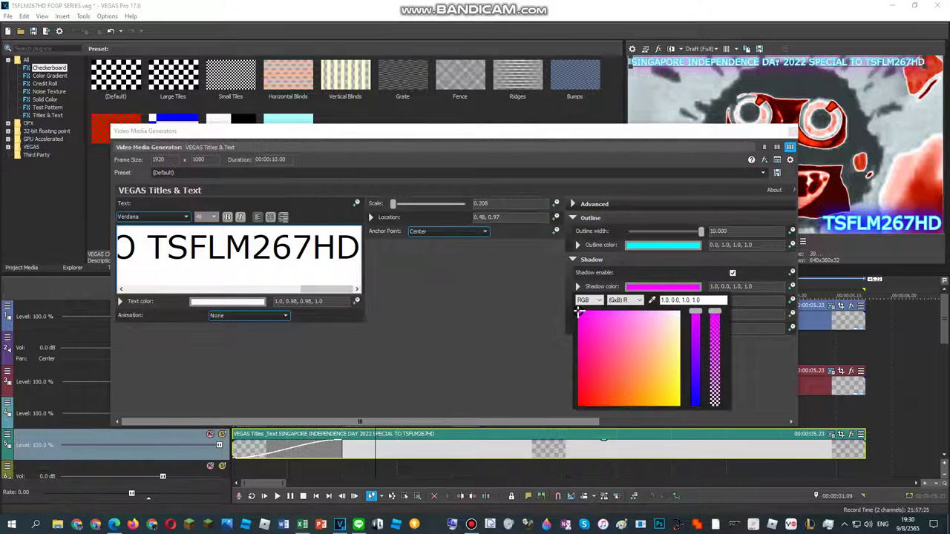
click(578, 404)
click(520, 382)
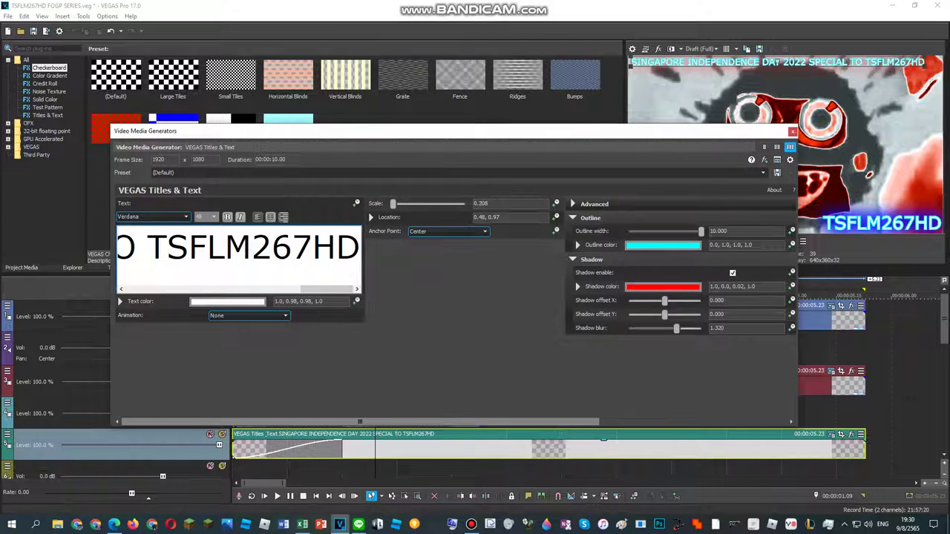
Change the title's outline color to a red of 1.0, 0.13, 0.01, 1.0.
click(663, 245)
click(695, 270)
drag(635, 328, 589, 362)
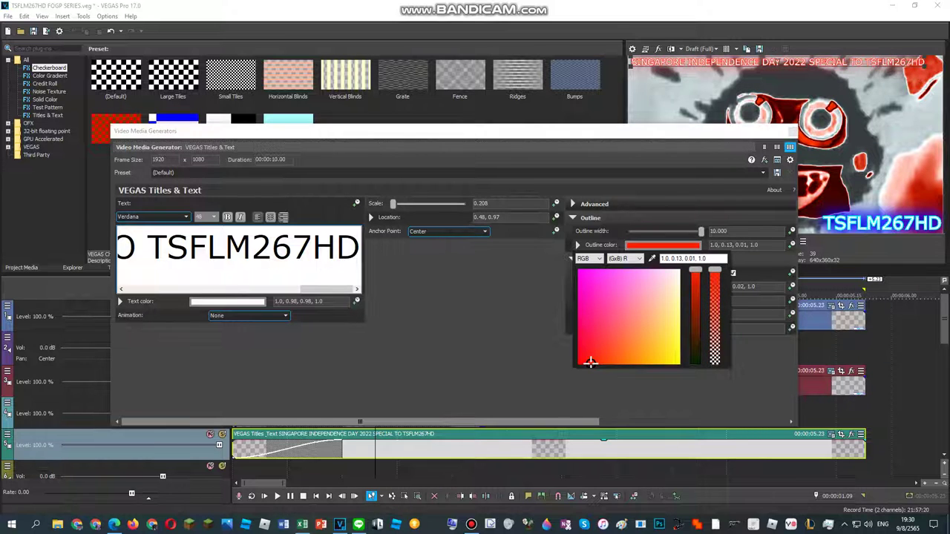
Close the title's settings, select the project's full length as the time range, and play it back to review the title.
click(555, 383)
click(792, 131)
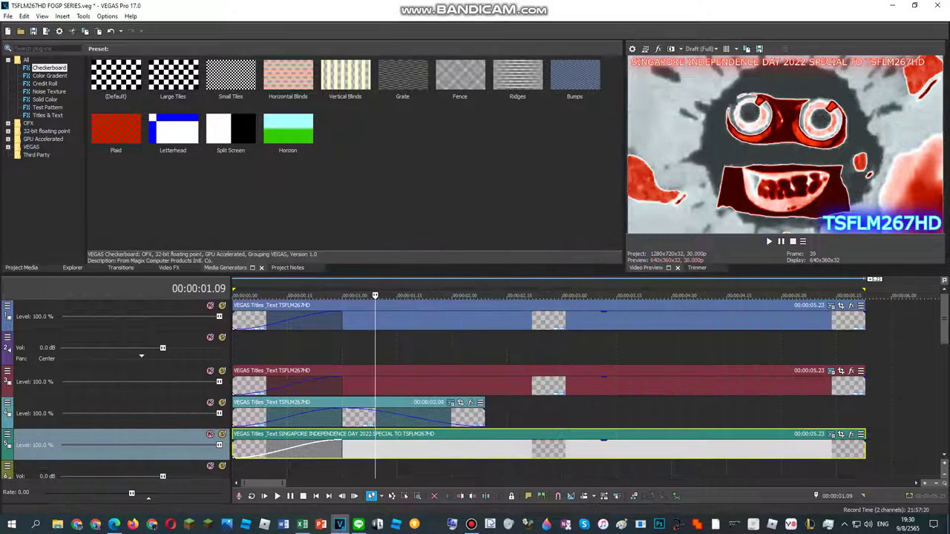
double_click(564, 348)
key(space)
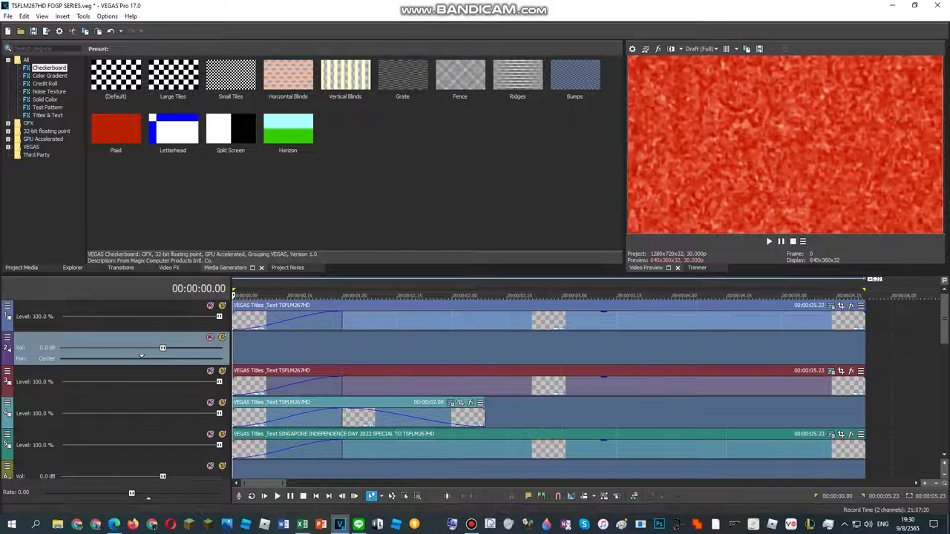
key(space)
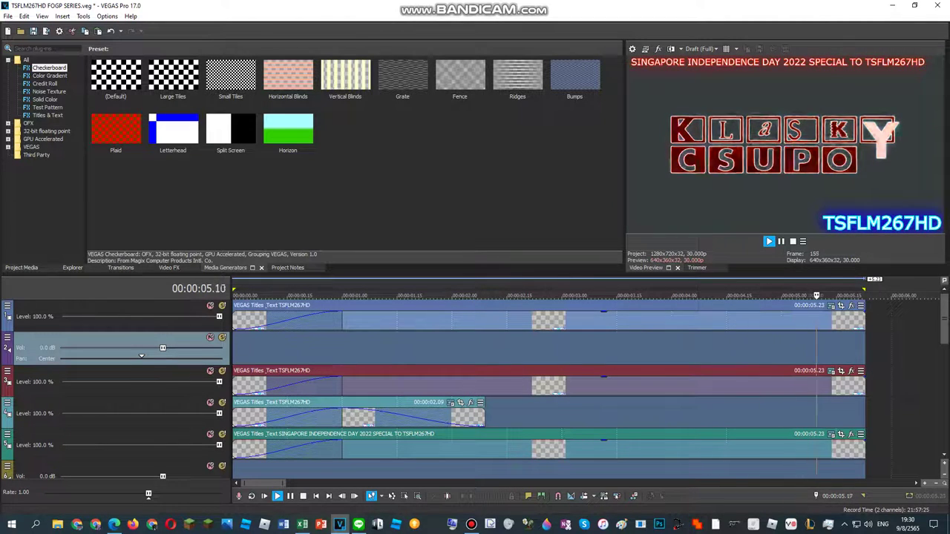
Locate the Singapore title event's source in the project media and look at the render settings without rendering.
right_click(698, 448)
click(738, 54)
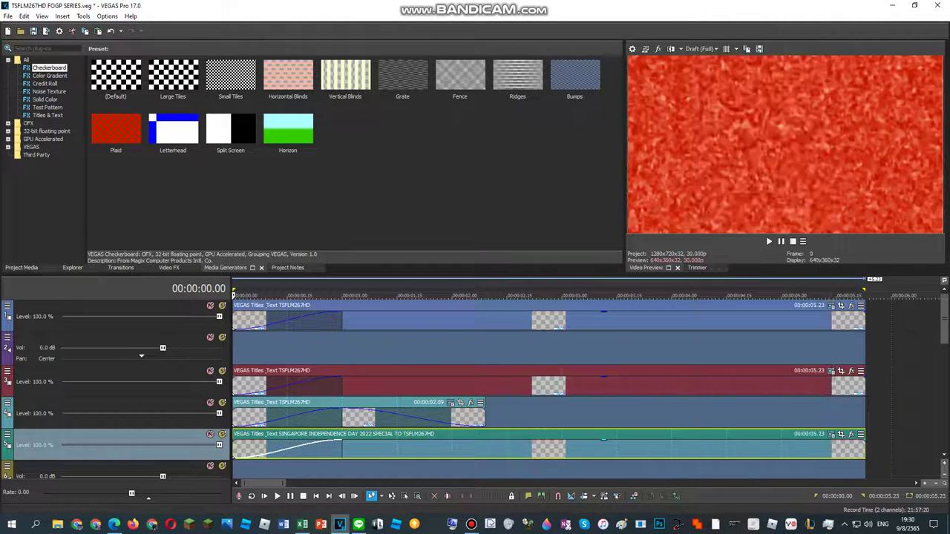
key(alt+1)
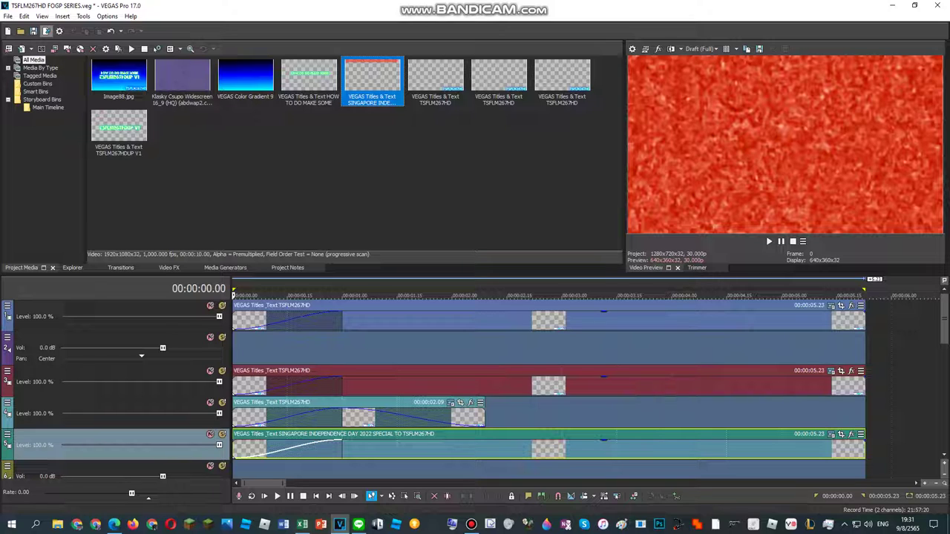
click(46, 31)
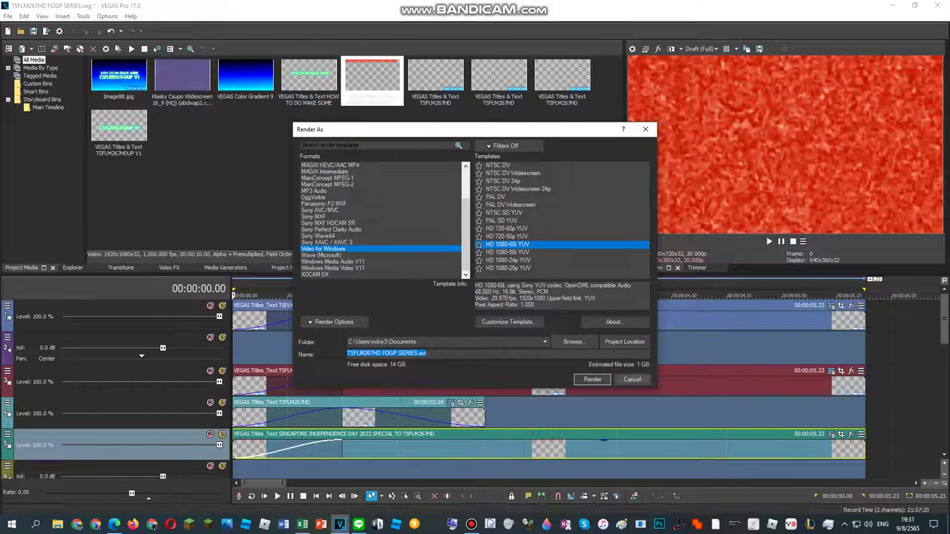
click(633, 379)
Save the Gradient Map settings of the original Klasky Csupo video clip as a preset named "Singapore SuperSaw".
drag(944, 318, 944, 420)
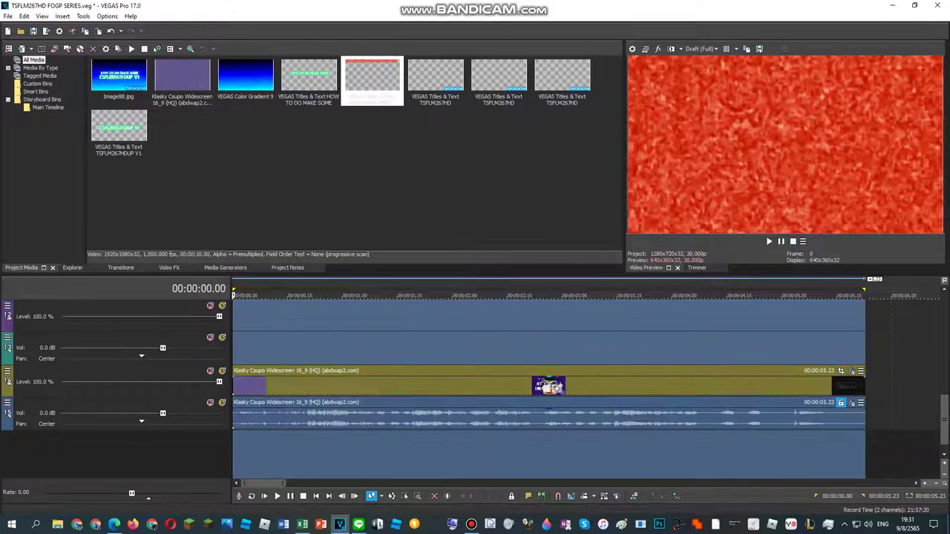
right_click(545, 386)
click(609, 119)
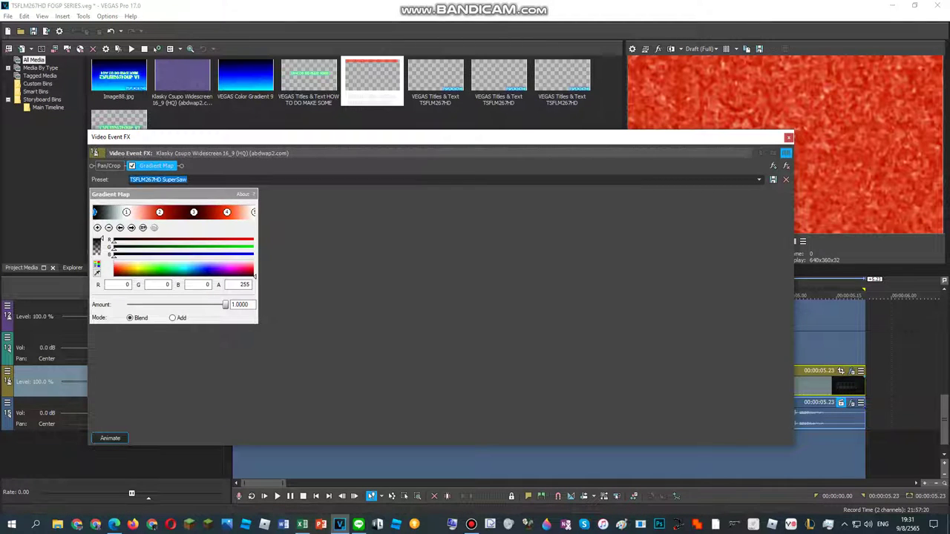
double_click(159, 180)
text(SINGAPORE)
key(BackSpace)
key(BackSpace)
key(BackSpace)
key(BackSpace)
key(BackSpace)
key(BackSpace)
key(BackSpace)
key(BackSpace)
key(BackSpace)
text(ingapore)
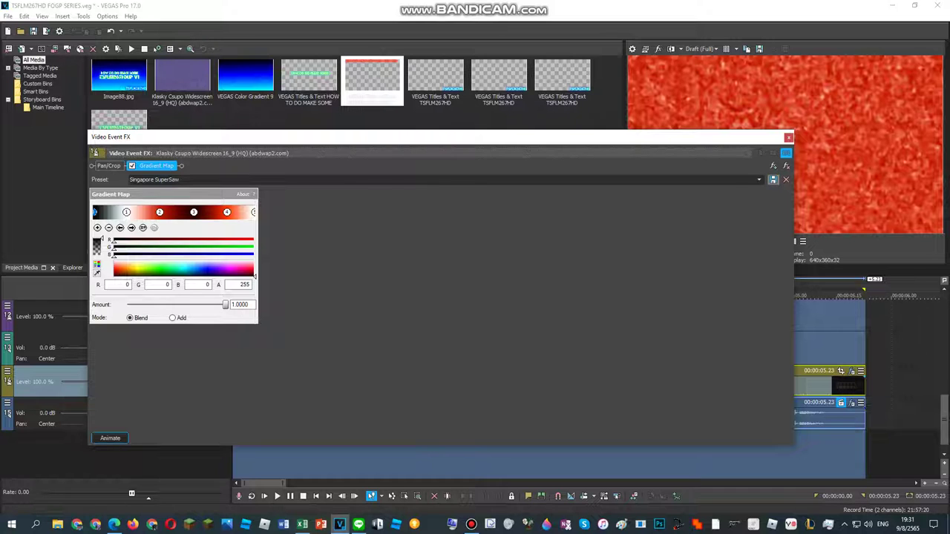
click(788, 138)
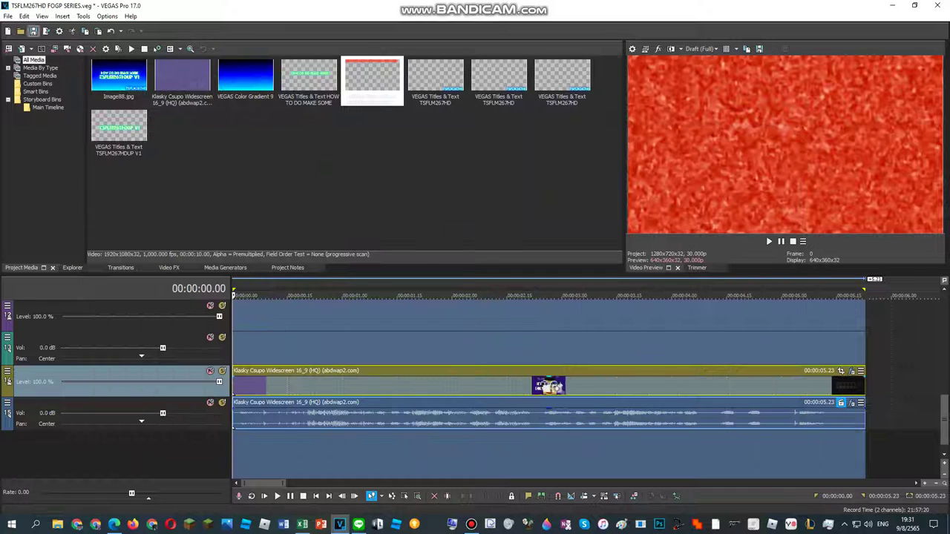
Set up a render of the project with the file name "An Audio Effect I'll Call Singapore SuperSaw".
click(46, 31)
text(An Audio Effect I'll Call)
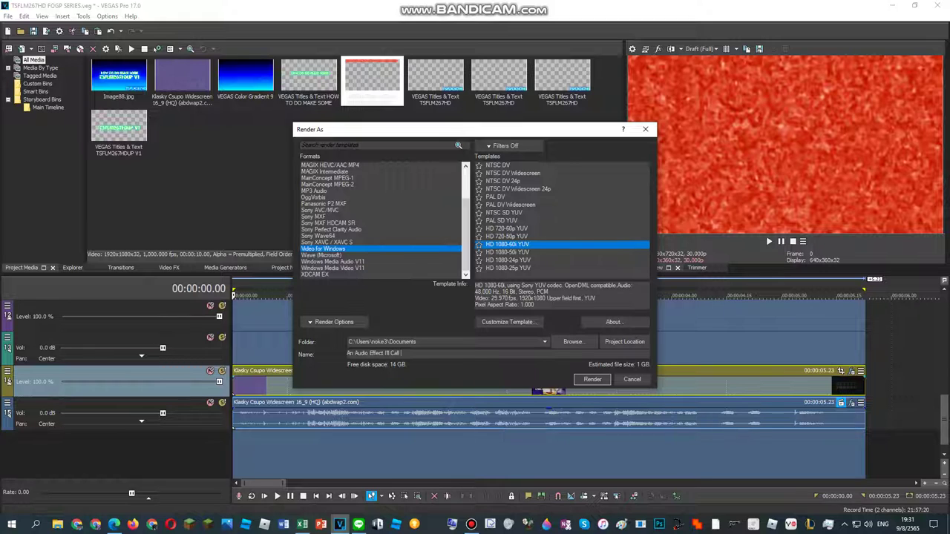
text(apore SuperSaw)
click(472, 524)
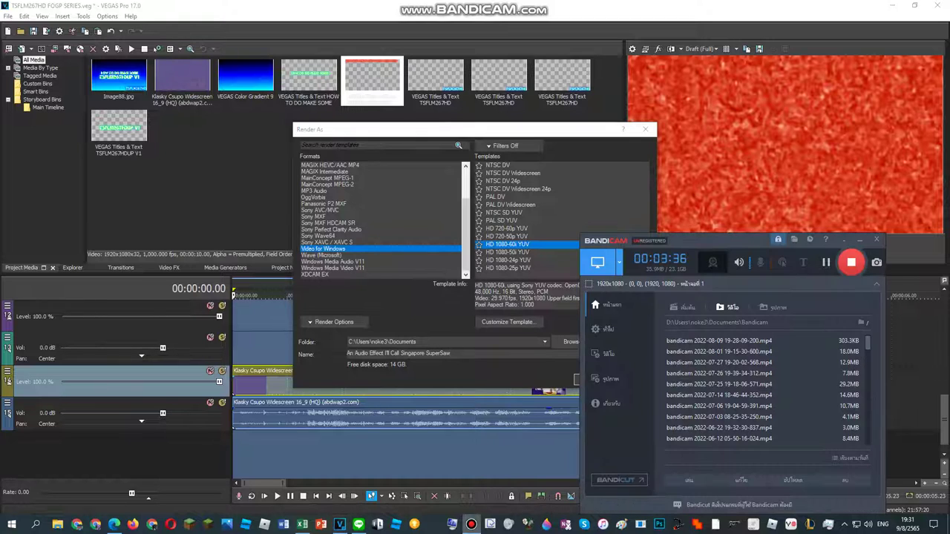